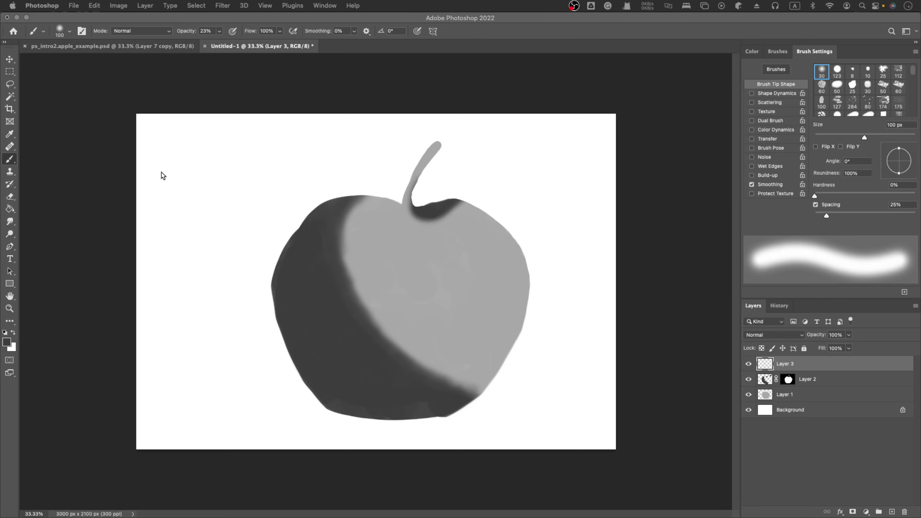
# Compare the grey apple document with the three-apples example.
pyautogui.click(164, 174)
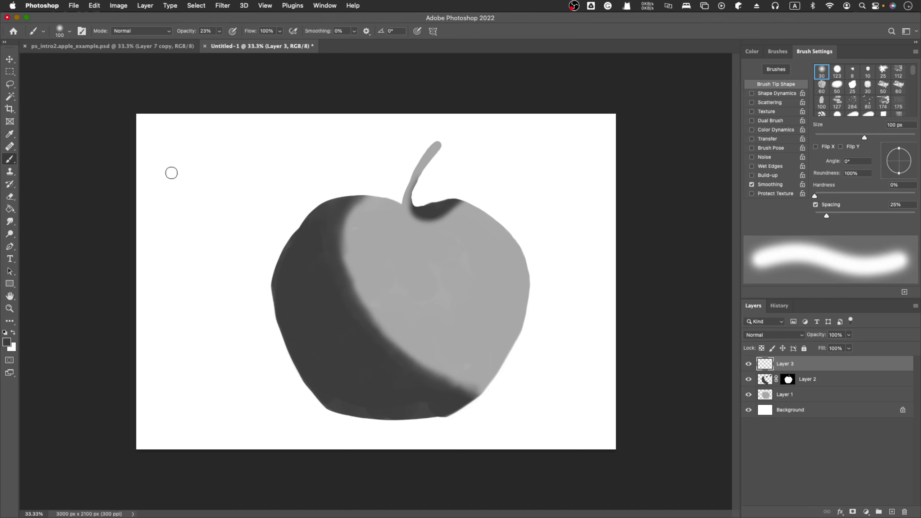
pyautogui.click(144, 45)
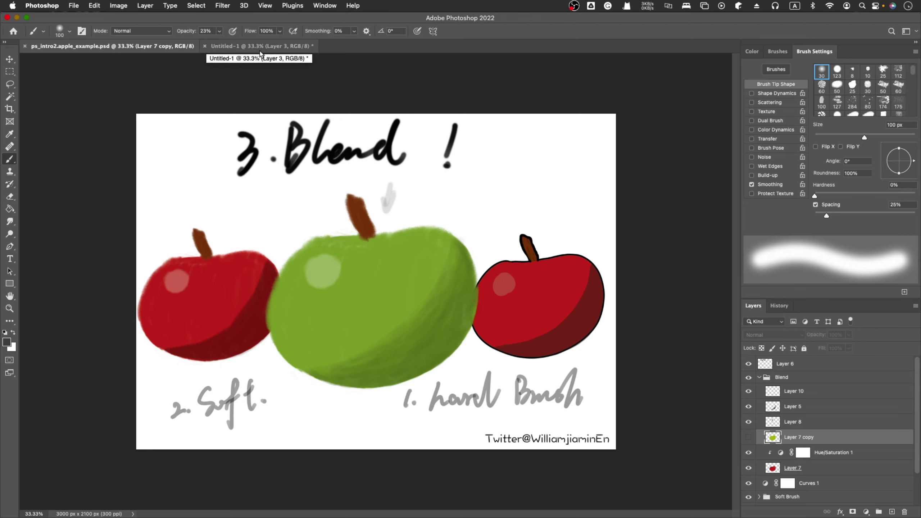
pyautogui.click(259, 48)
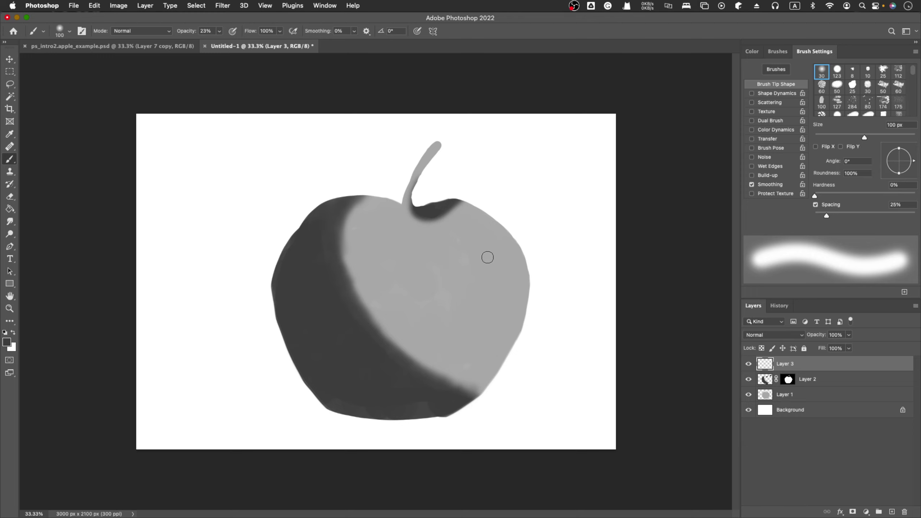
pyautogui.click(148, 47)
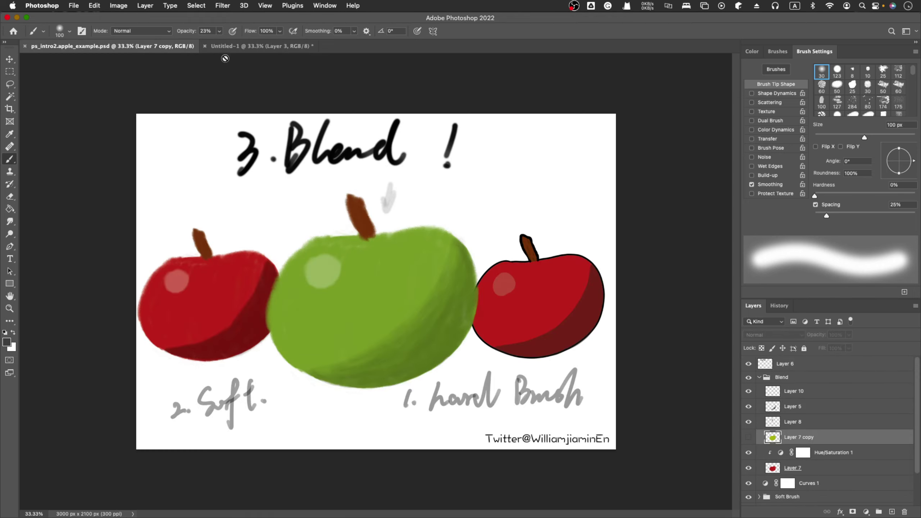
pyautogui.click(234, 48)
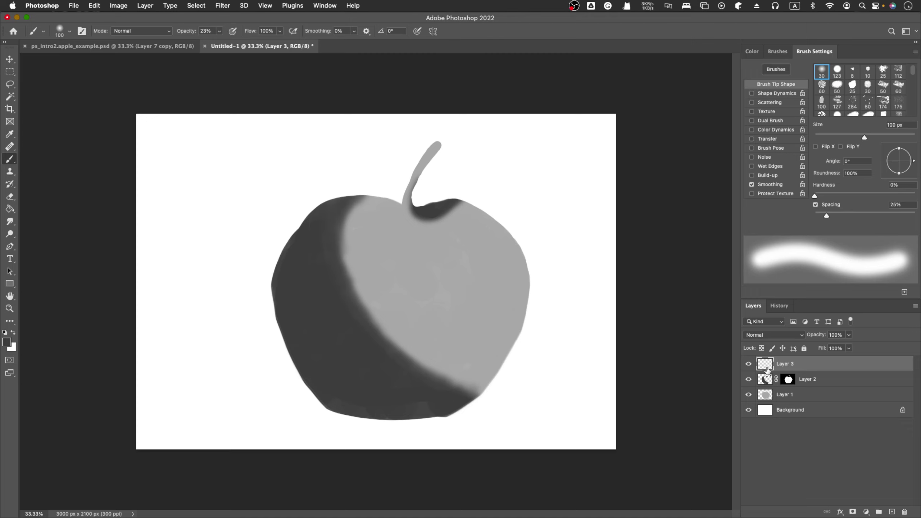
# Copy Layer 2's mask onto Layer 3, then undo the copy.
pyautogui.click(789, 380)
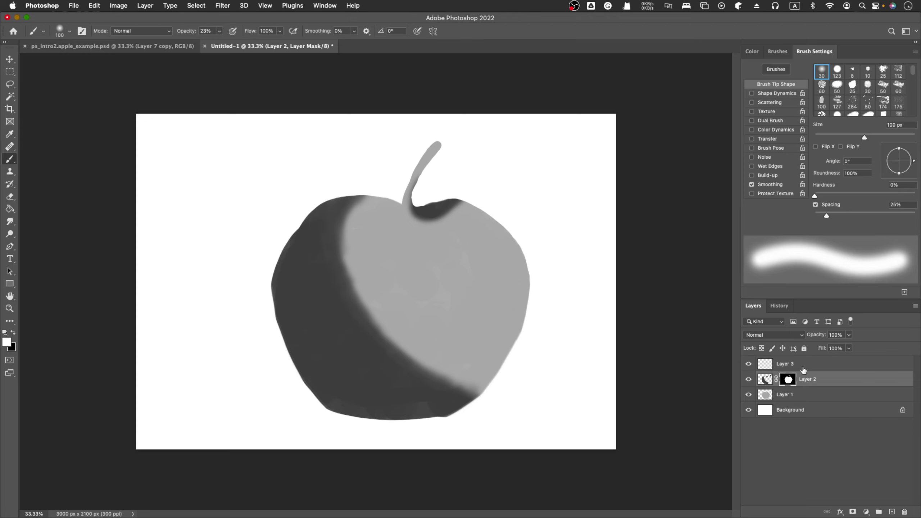
pyautogui.click(803, 368)
pyautogui.moveTo(788, 382); pyautogui.dragTo(791, 364)
pyautogui.hotkey('ctrl', 'z')
# Replace Layer 3 with a new empty layer and Alt-drag Layer 2's mask onto it.
pyautogui.click(787, 368)
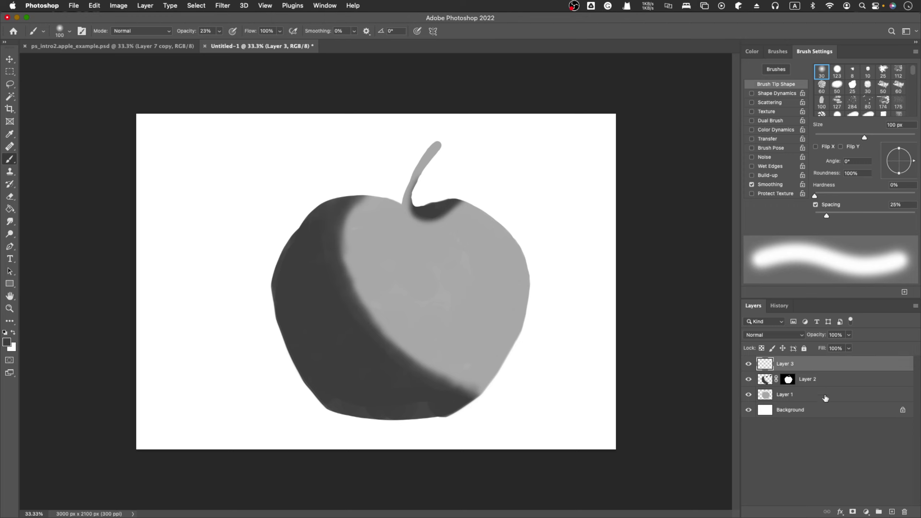
pyautogui.click(903, 512)
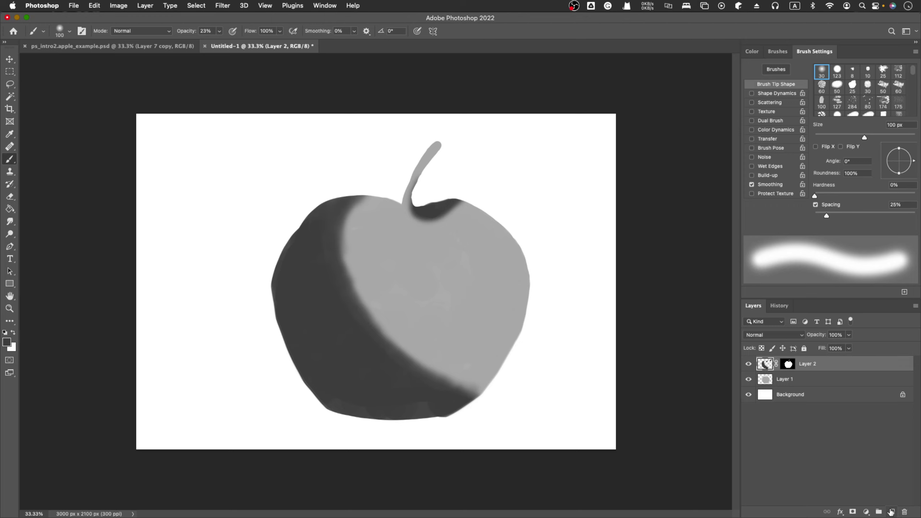
pyautogui.click(891, 512)
pyautogui.click(788, 381)
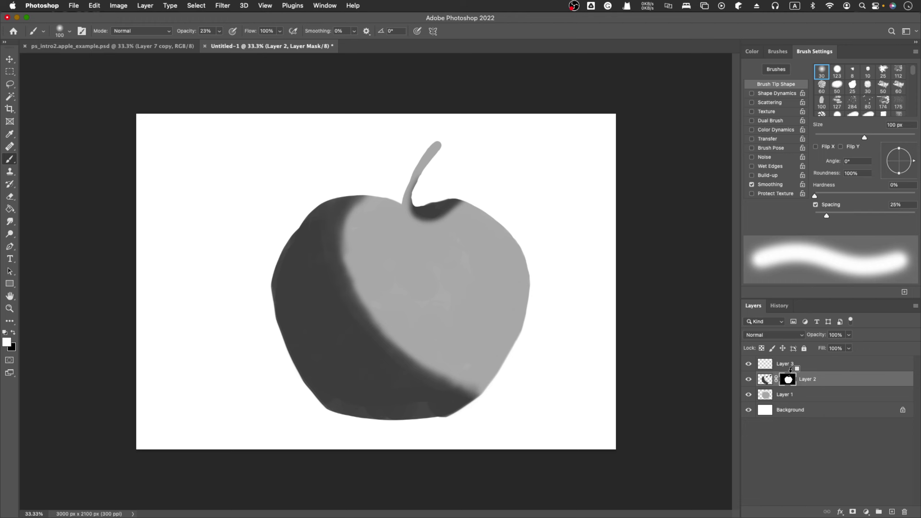
pyautogui.moveTo(790, 382); pyautogui.dragTo(793, 366)
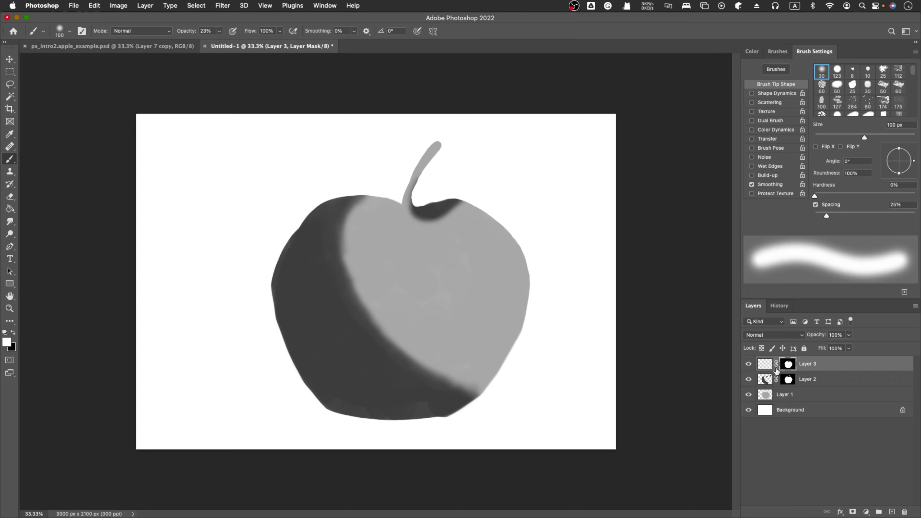
pyautogui.click(768, 367)
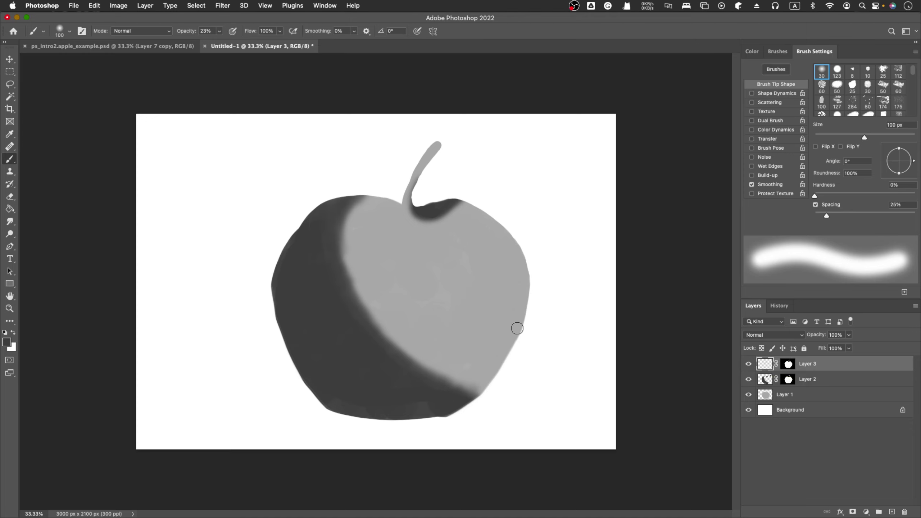
pyautogui.moveTo(462, 283); pyautogui.dragTo(485, 307)
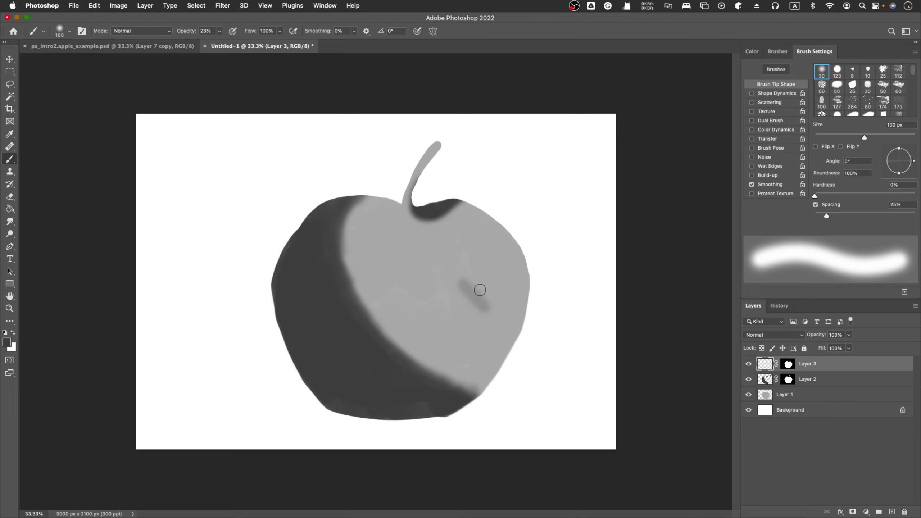
pyautogui.hotkey('ctrl', 'z')
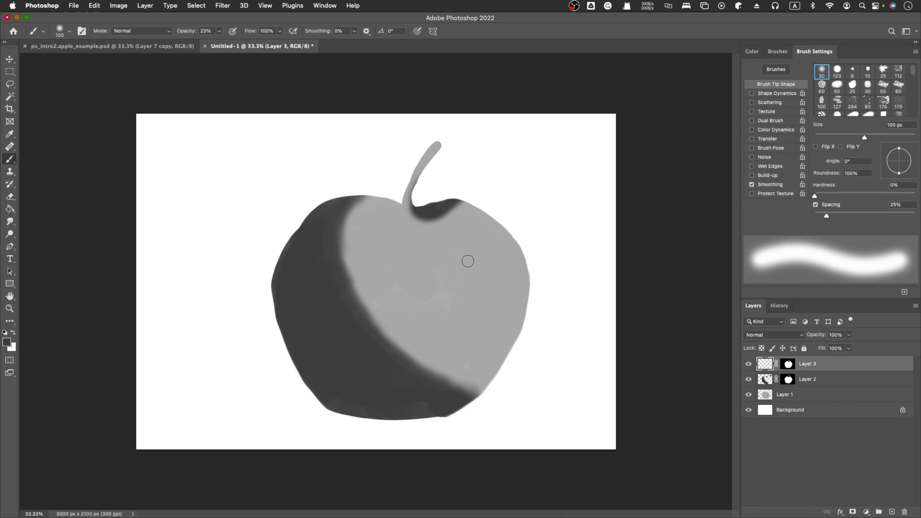
pyautogui.moveTo(427, 290); pyautogui.dragTo(528, 232)
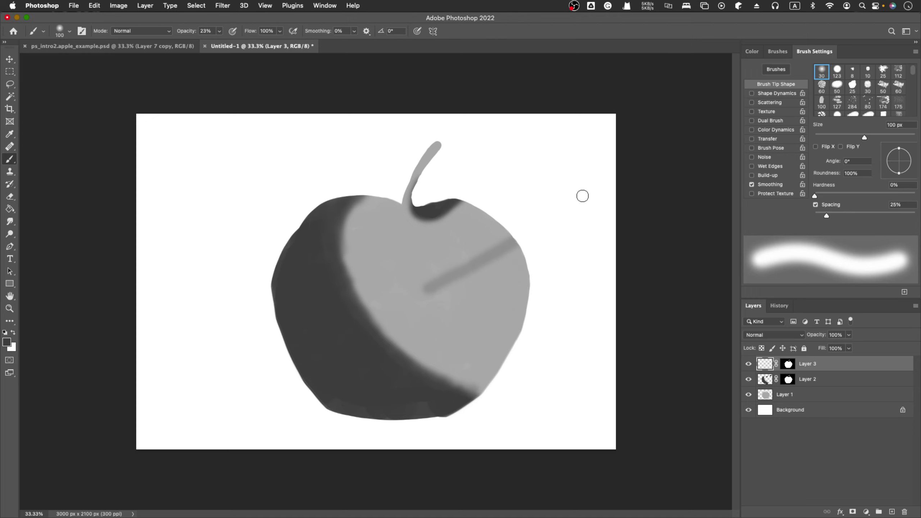
pyautogui.press('super+z')
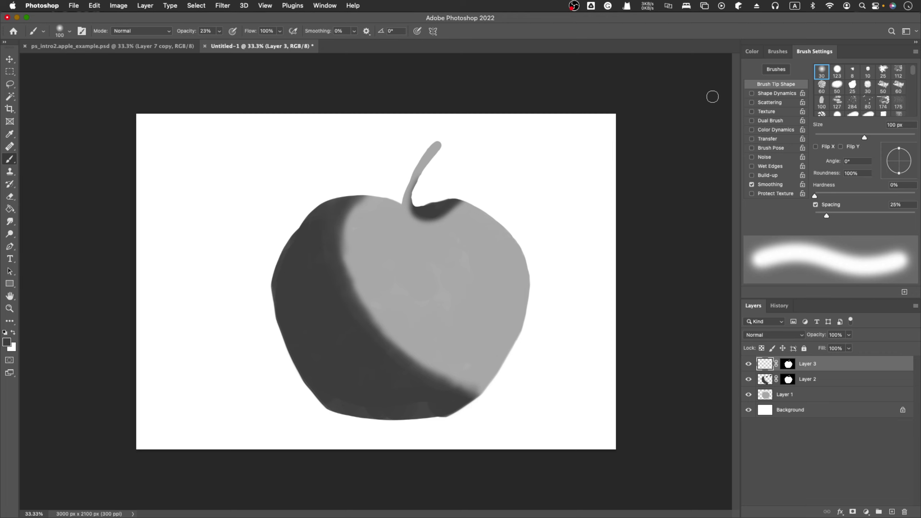
pyautogui.click(777, 52)
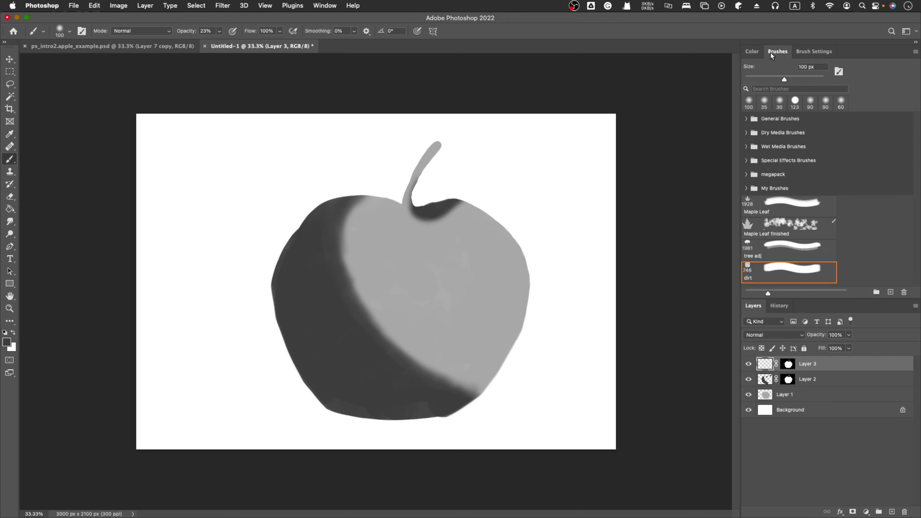
pyautogui.click(814, 52)
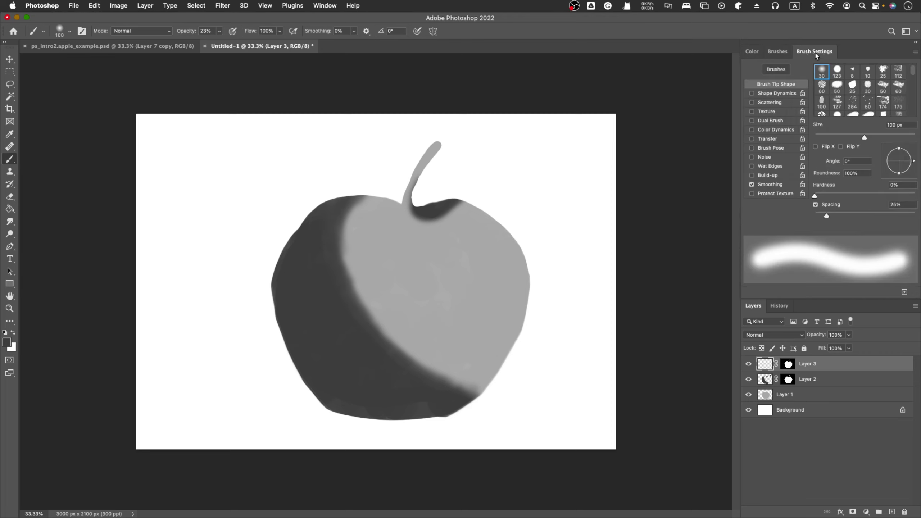
# Dab a light grey, then white, highlight on the apple's upper right.
pyautogui.click(751, 51)
pyautogui.moveTo(796, 89); pyautogui.dragTo(859, 91)
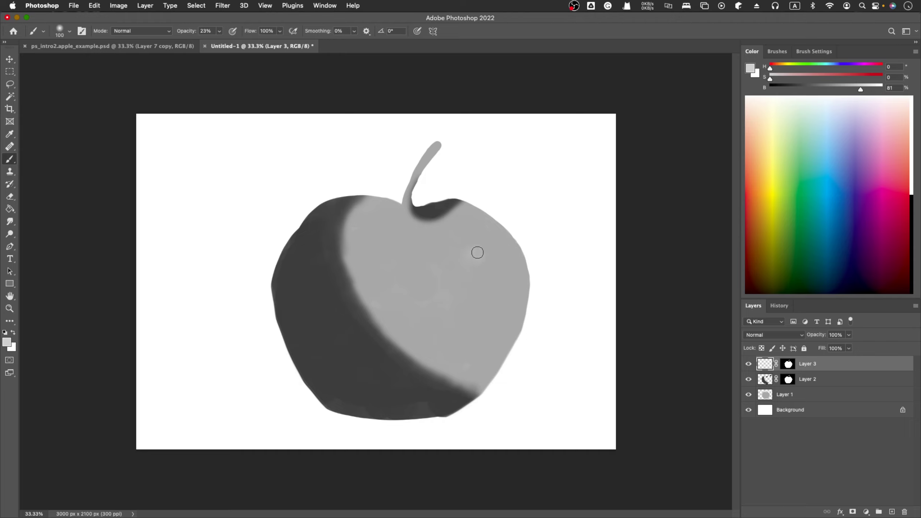
pyautogui.moveTo(477, 252)
pyautogui.mouseDown()
pyautogui.moveTo(489, 246)
pyautogui.moveTo(473, 243)
pyautogui.moveTo(481, 251)
pyautogui.moveTo(471, 257)
pyautogui.moveTo(473, 248)
pyautogui.moveTo(479, 253)
pyautogui.mouseUp()
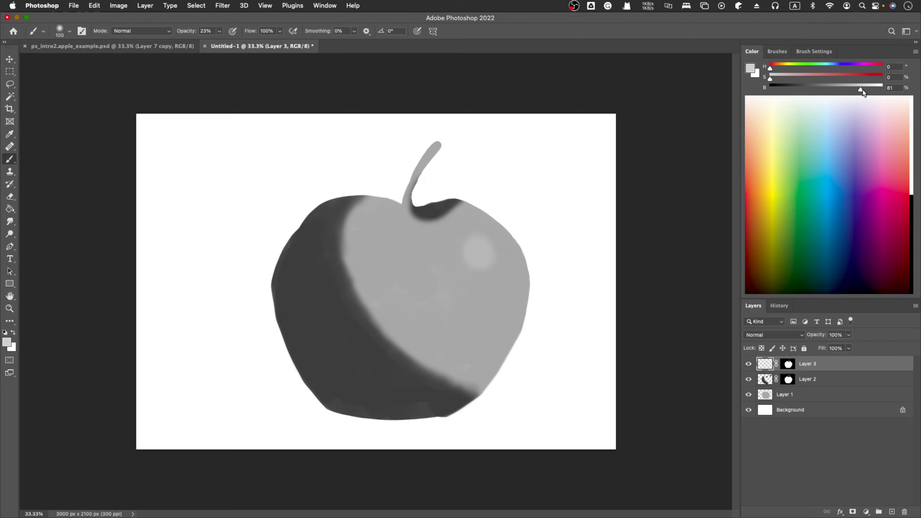
pyautogui.moveTo(863, 92); pyautogui.dragTo(883, 91)
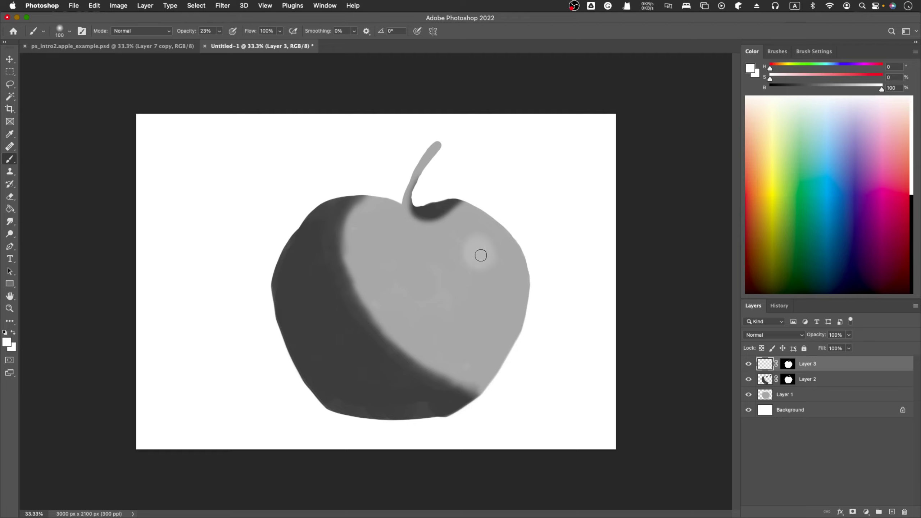
pyautogui.moveTo(477, 252)
pyautogui.mouseDown()
pyautogui.moveTo(489, 273)
pyautogui.moveTo(481, 252)
pyautogui.moveTo(487, 265)
pyautogui.moveTo(482, 254)
pyautogui.moveTo(480, 262)
pyautogui.moveTo(491, 265)
pyautogui.moveTo(481, 256)
pyautogui.moveTo(488, 243)
pyautogui.mouseUp()
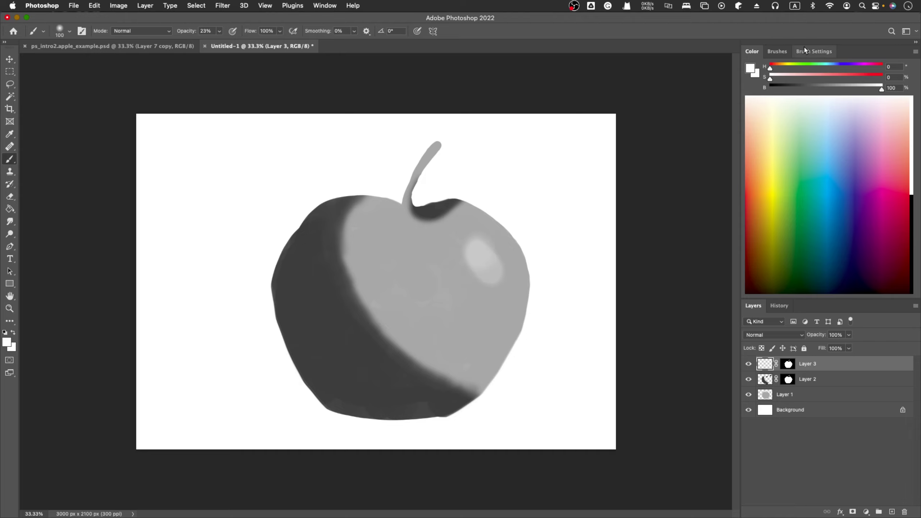
# Paint a larger, brighter white highlight across the apple's upper right.
pyautogui.click(814, 51)
pyautogui.click(752, 51)
pyautogui.moveTo(464, 233)
pyautogui.mouseDown()
pyautogui.moveTo(484, 284)
pyautogui.moveTo(460, 233)
pyautogui.moveTo(491, 259)
pyautogui.moveTo(496, 286)
pyautogui.moveTo(475, 255)
pyautogui.moveTo(468, 267)
pyautogui.moveTo(493, 296)
pyautogui.moveTo(461, 231)
pyautogui.moveTo(484, 245)
pyautogui.moveTo(499, 294)
pyautogui.moveTo(487, 268)
pyautogui.moveTo(457, 251)
pyautogui.moveTo(463, 261)
pyautogui.moveTo(493, 251)
pyautogui.moveTo(463, 252)
pyautogui.moveTo(495, 265)
pyautogui.moveTo(483, 305)
pyautogui.moveTo(494, 218)
pyautogui.mouseUp()
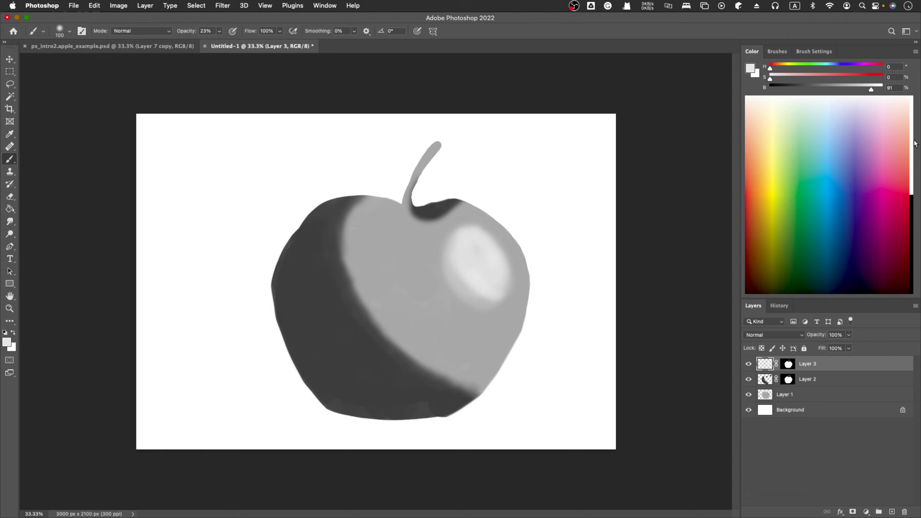
# Soften the highlight's top with a slightly darker grey, then choose a paler grey.
pyautogui.moveTo(870, 95); pyautogui.dragTo(862, 95)
pyautogui.click(219, 32)
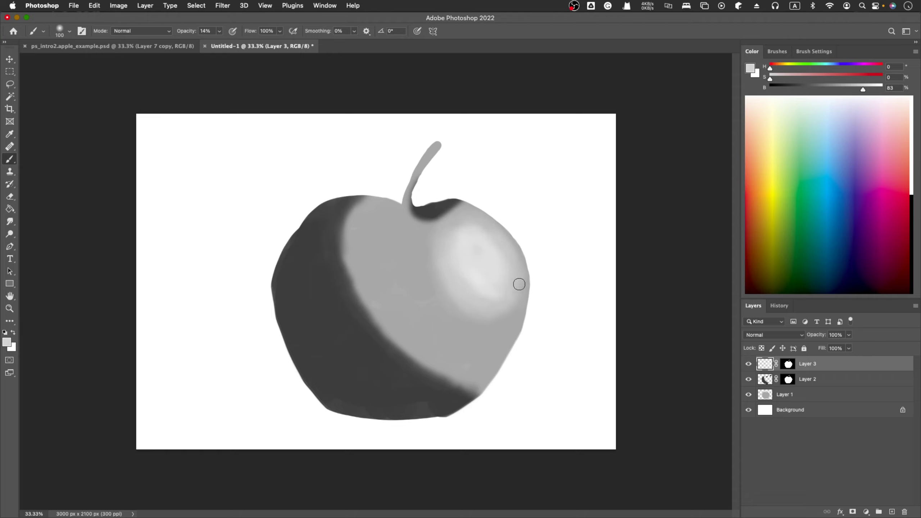
pyautogui.moveTo(470, 223); pyautogui.dragTo(473, 251)
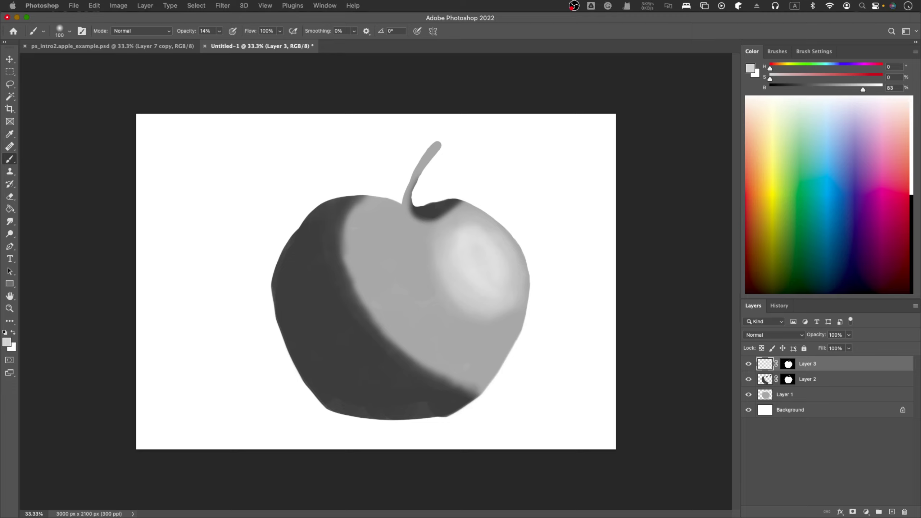
pyautogui.click(425, 243)
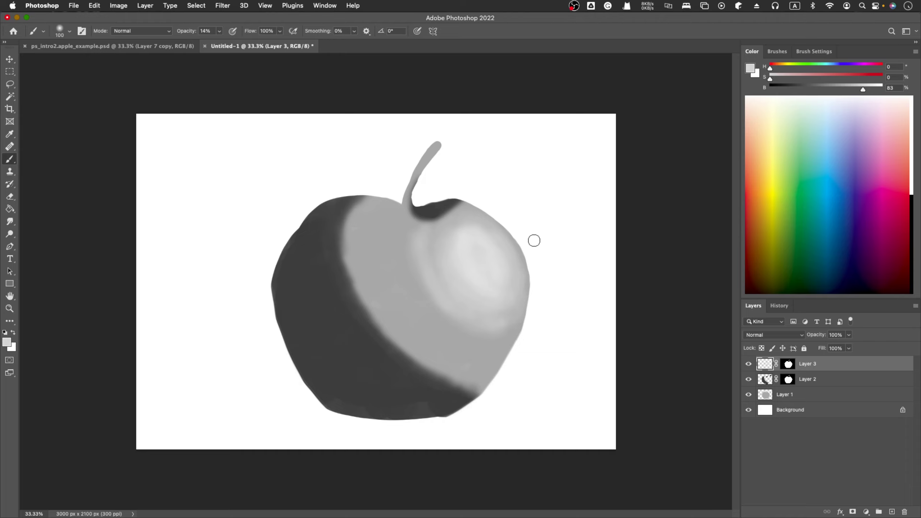
pyautogui.moveTo(863, 88); pyautogui.dragTo(870, 88)
# Paint a bright white spot in the highlight centre at about 37% brush opacity.
pyautogui.click(886, 92)
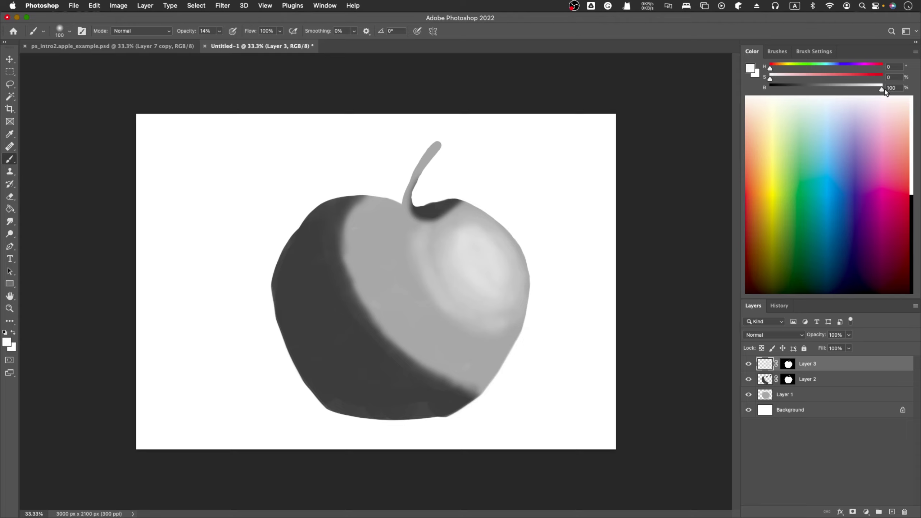
pyautogui.click(218, 31)
pyautogui.moveTo(218, 43); pyautogui.dragTo(229, 45)
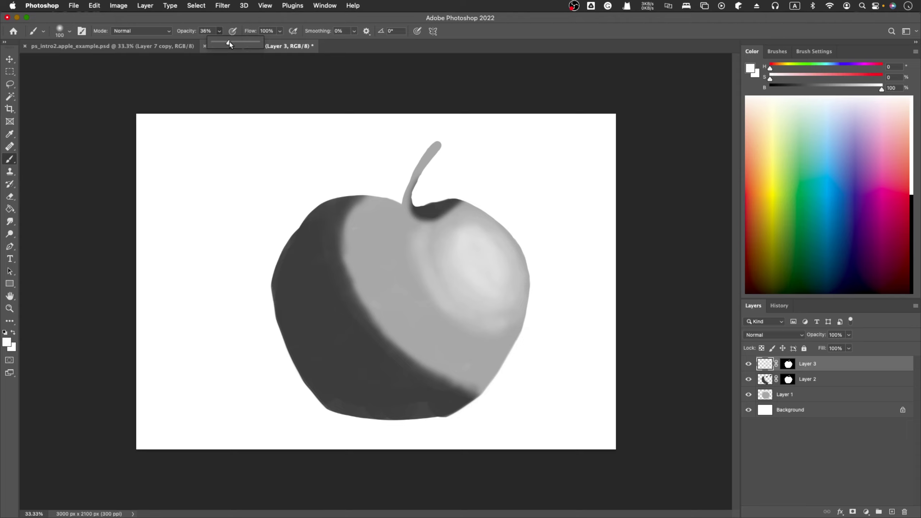
pyautogui.click(486, 257)
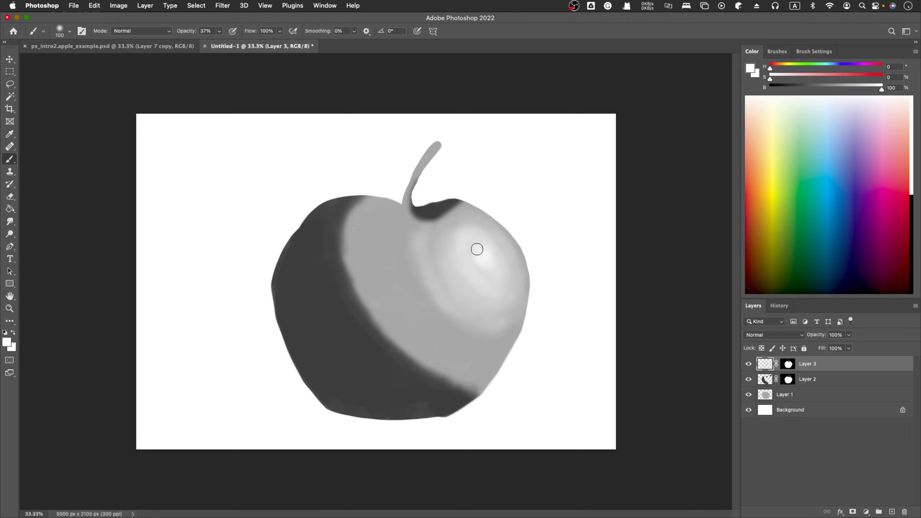
pyautogui.moveTo(485, 258); pyautogui.dragTo(486, 263)
pyautogui.moveTo(486, 264); pyautogui.dragTo(479, 261)
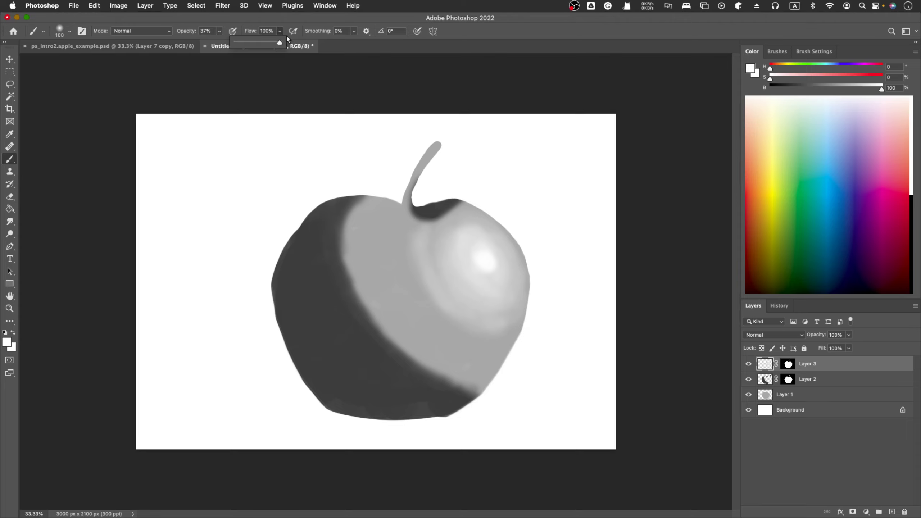
# Undo the last stroke and switch to light grey at about 3% brush opacity.
pyautogui.click(220, 31)
pyautogui.moveTo(221, 45); pyautogui.dragTo(211, 48)
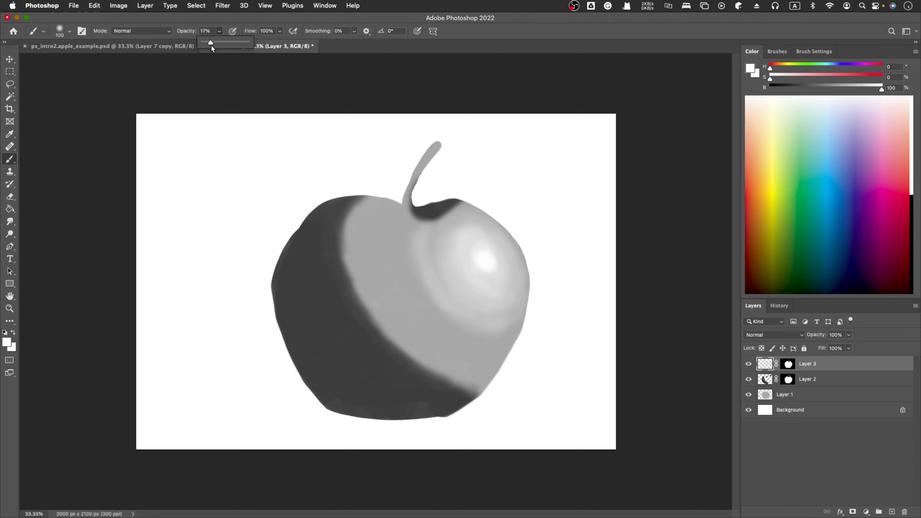
pyautogui.click(450, 270)
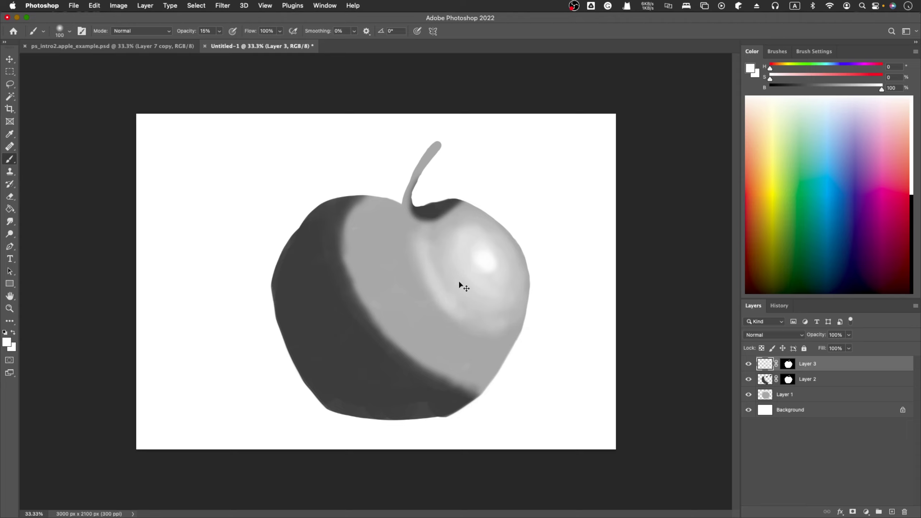
pyautogui.press('super+z')
pyautogui.moveTo(883, 92); pyautogui.dragTo(865, 94)
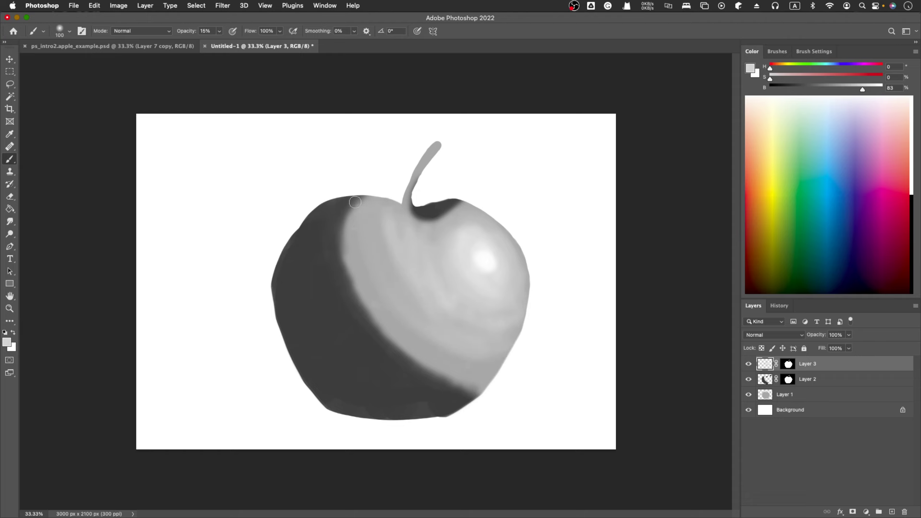
pyautogui.moveTo(219, 31); pyautogui.dragTo(214, 45)
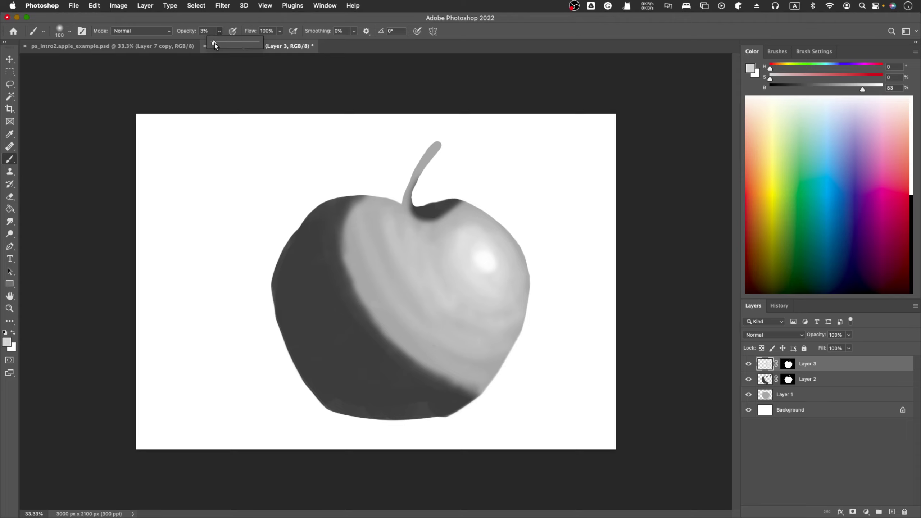
pyautogui.click(374, 216)
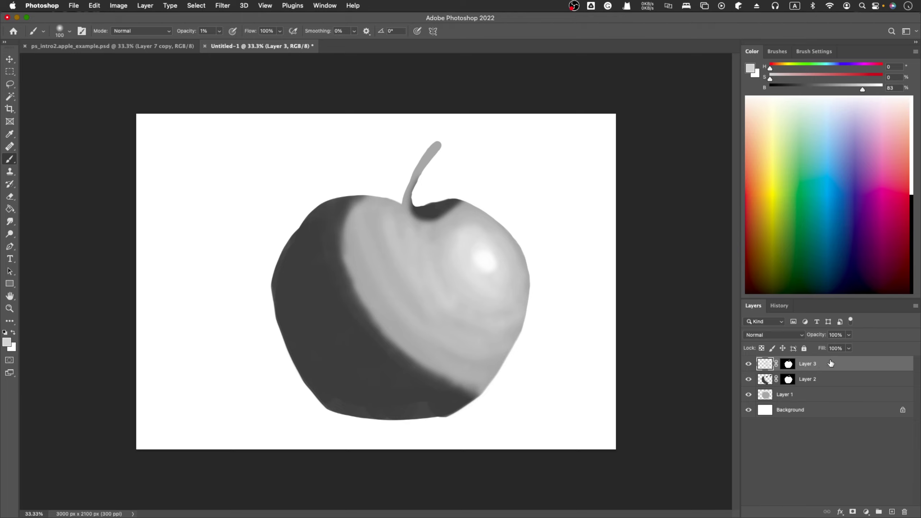
# Compare Layer 3 faded and at full opacity, then settle it near 64%.
pyautogui.click(849, 335)
pyautogui.moveTo(850, 348); pyautogui.dragTo(837, 349)
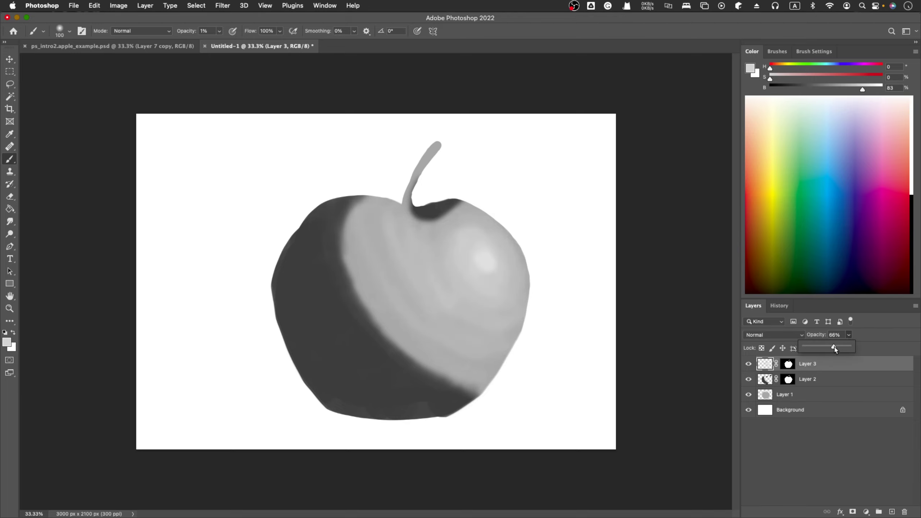
pyautogui.moveTo(830, 349); pyautogui.dragTo(829, 349)
pyautogui.moveTo(820, 350); pyautogui.dragTo(828, 350)
pyautogui.moveTo(834, 348); pyautogui.dragTo(861, 348)
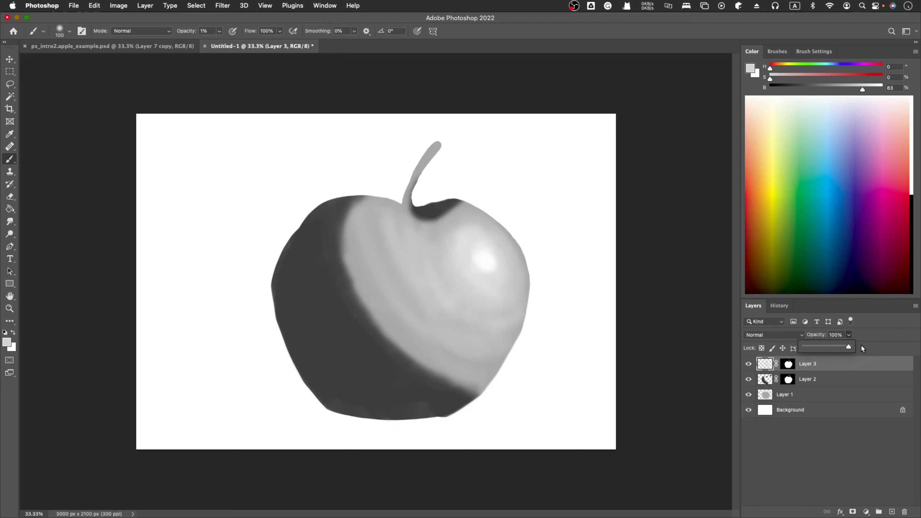
pyautogui.moveTo(849, 348); pyautogui.dragTo(832, 348)
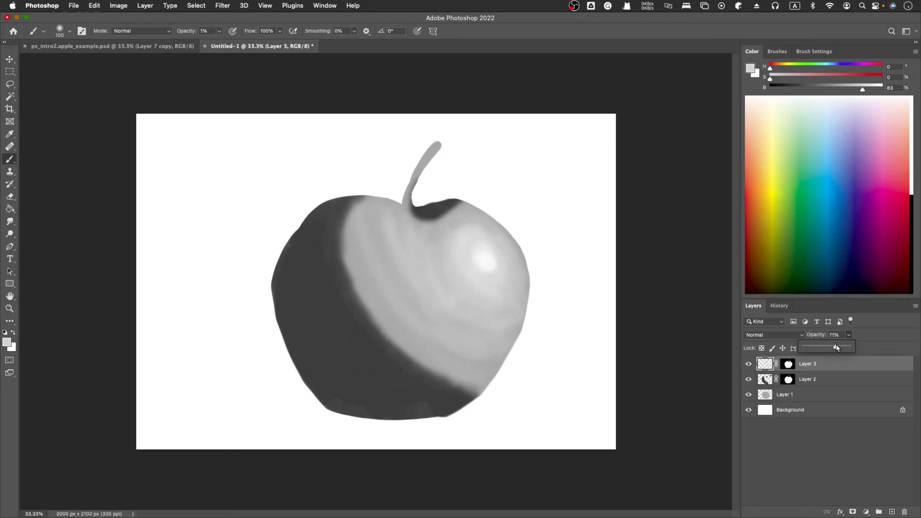